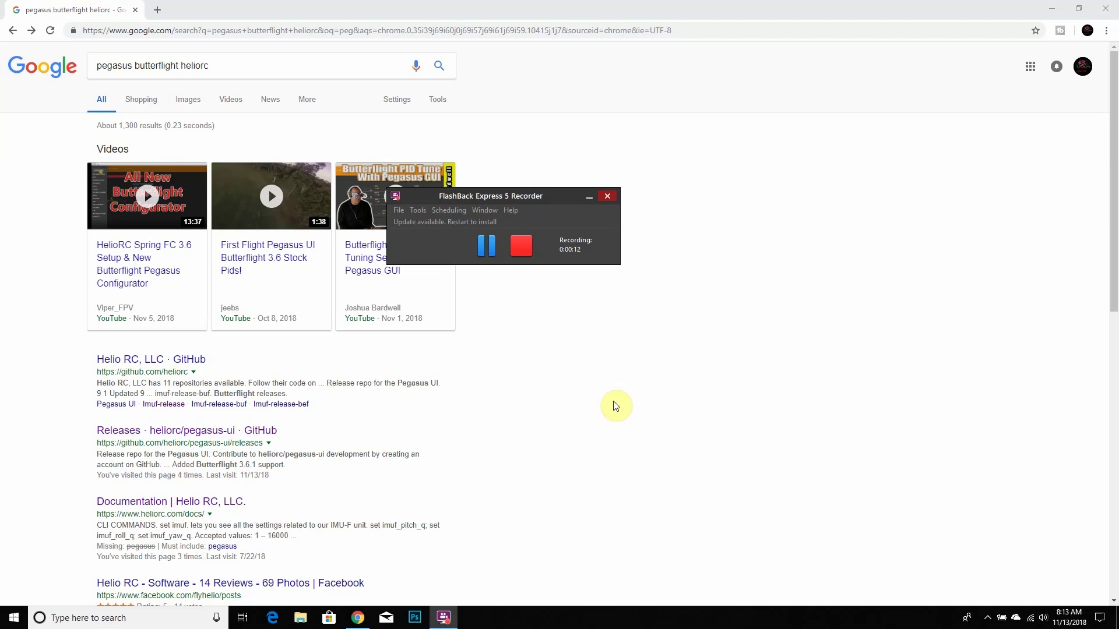
- Open the heliorc/pegasus-ui GitHub releases page from the search results, examine the latest release's downloads, and close the page
click(613, 401)
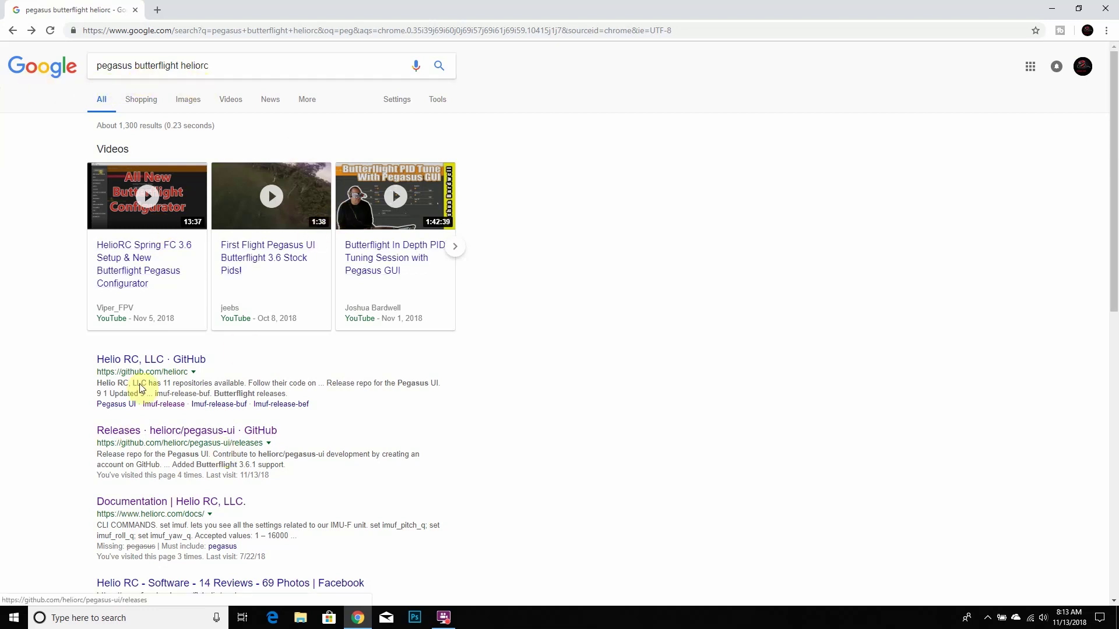
click(129, 431)
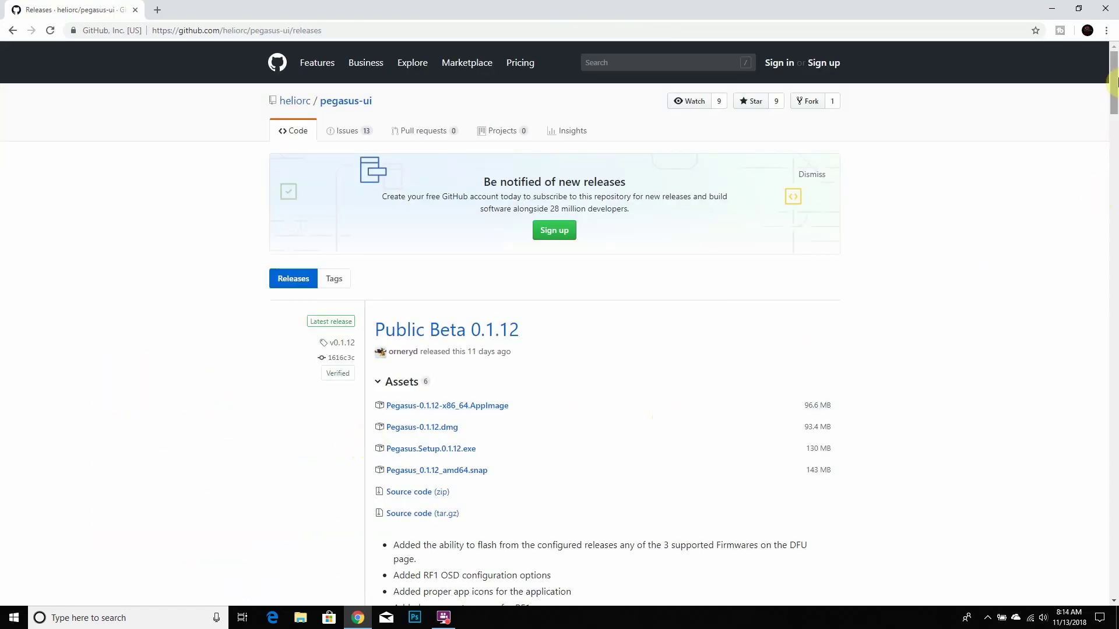
drag(1113, 81, 1113, 90)
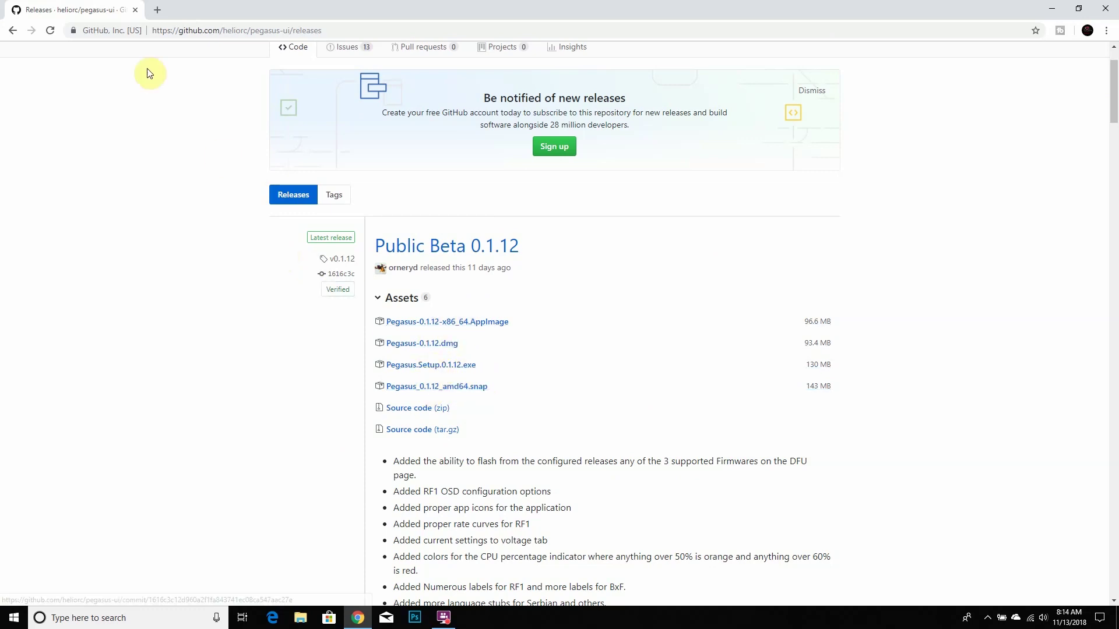
click(136, 11)
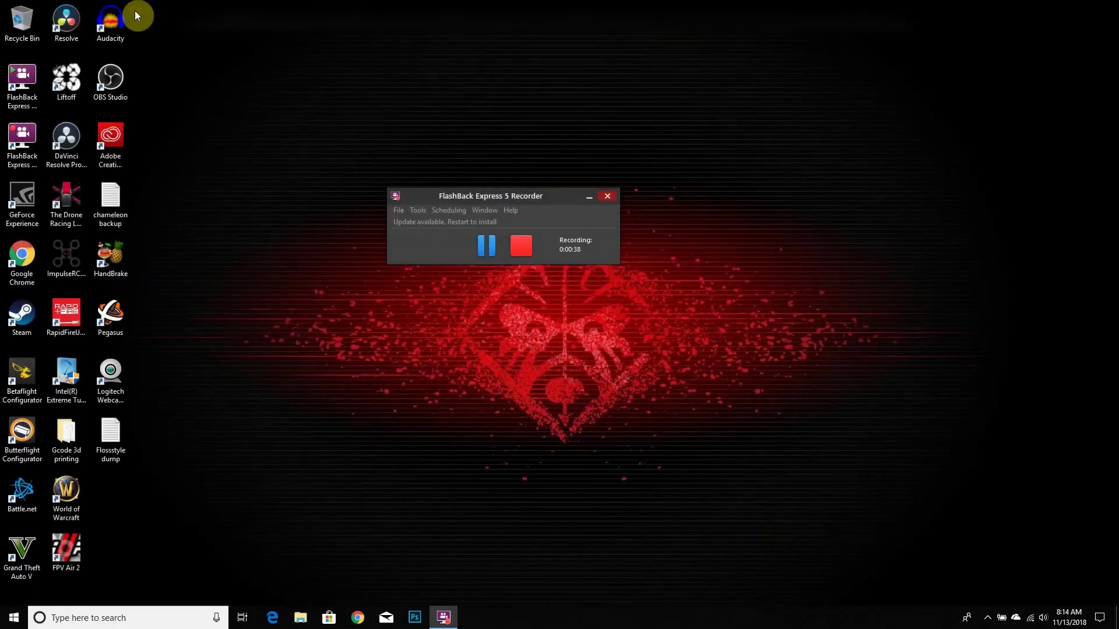
click(113, 619)
text(im)
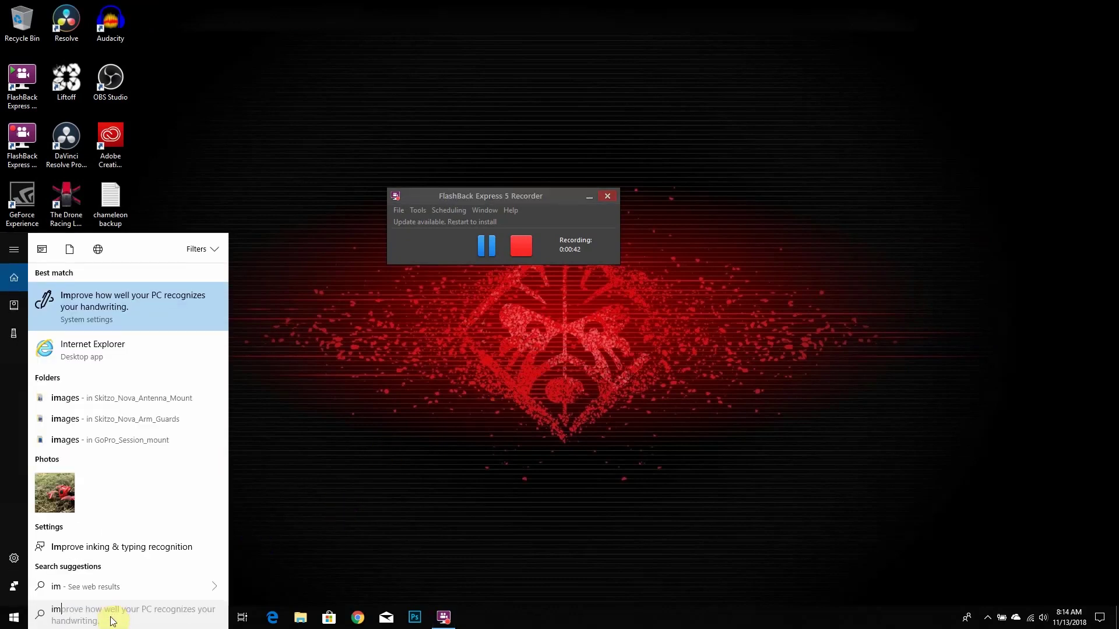
text(mer)
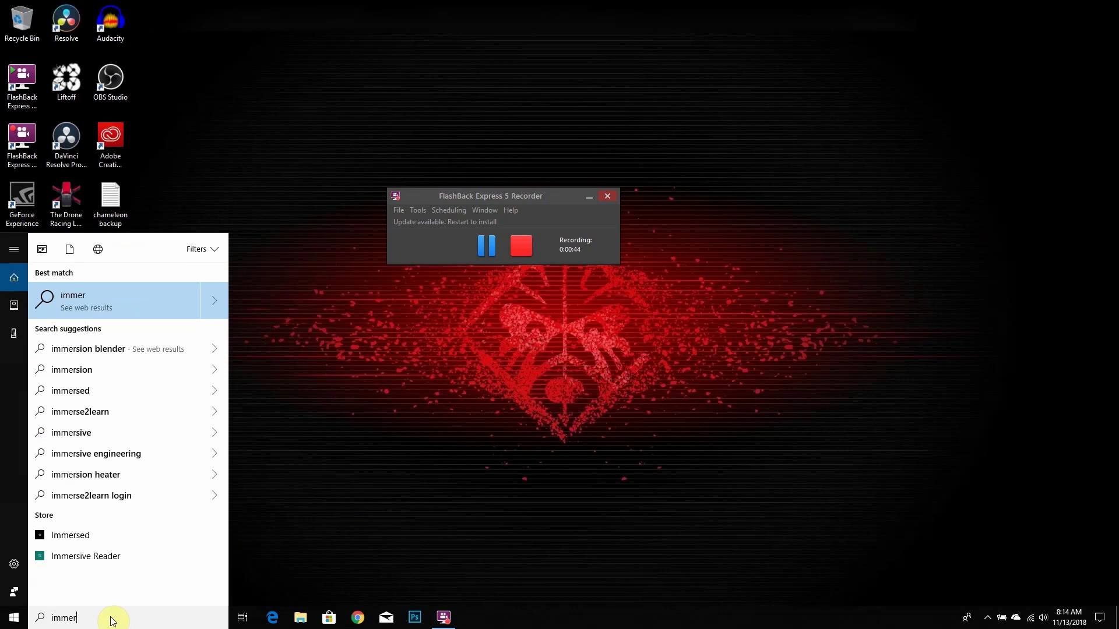
text(sio)
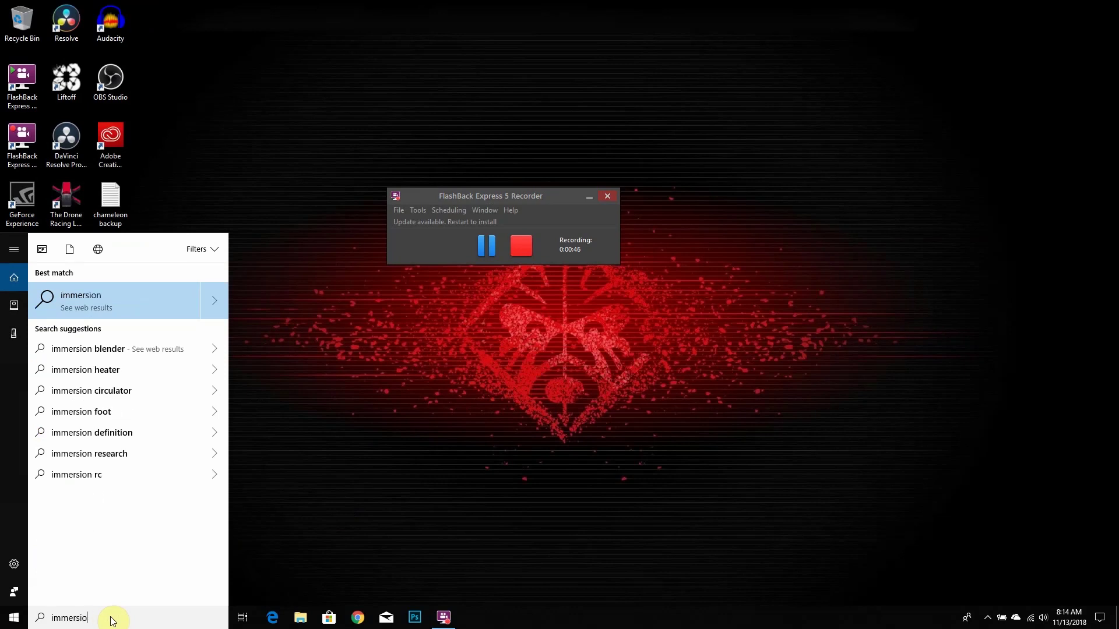
key(BackSpace)
key(BackSpace)
key(BackSpace)
key(BackSpace)
key(BackSpace)
key(BackSpace)
key(BackSpace)
key(BackSpace)
text(driver)
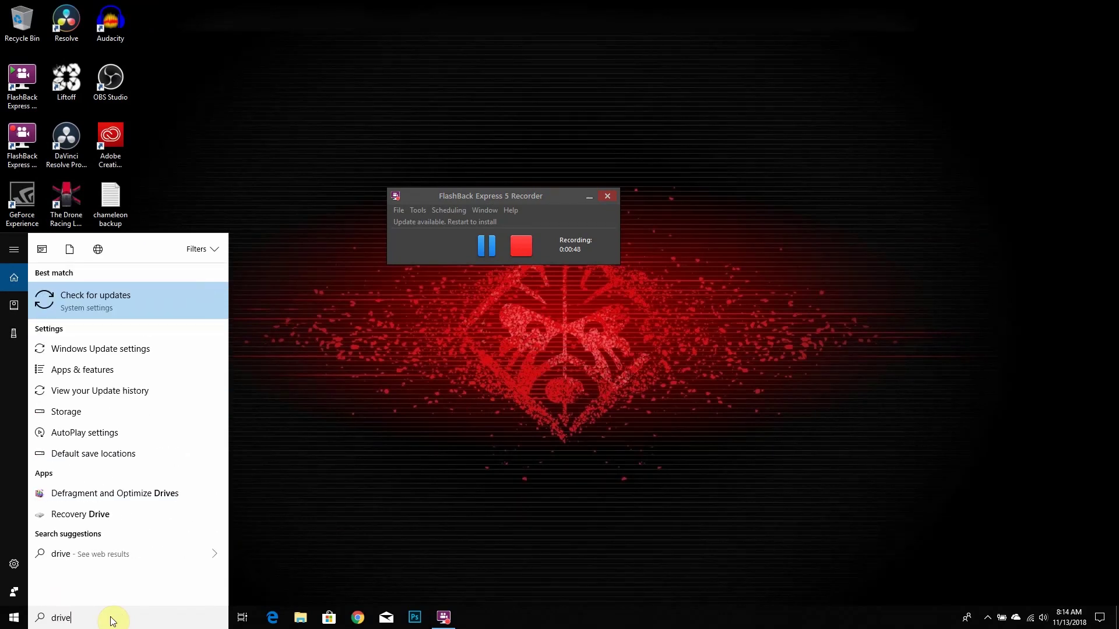
key(BackSpace)
key(BackSpace)
key(BackSpace)
key(BackSpace)
key(BackSpace)
key(BackSpace)
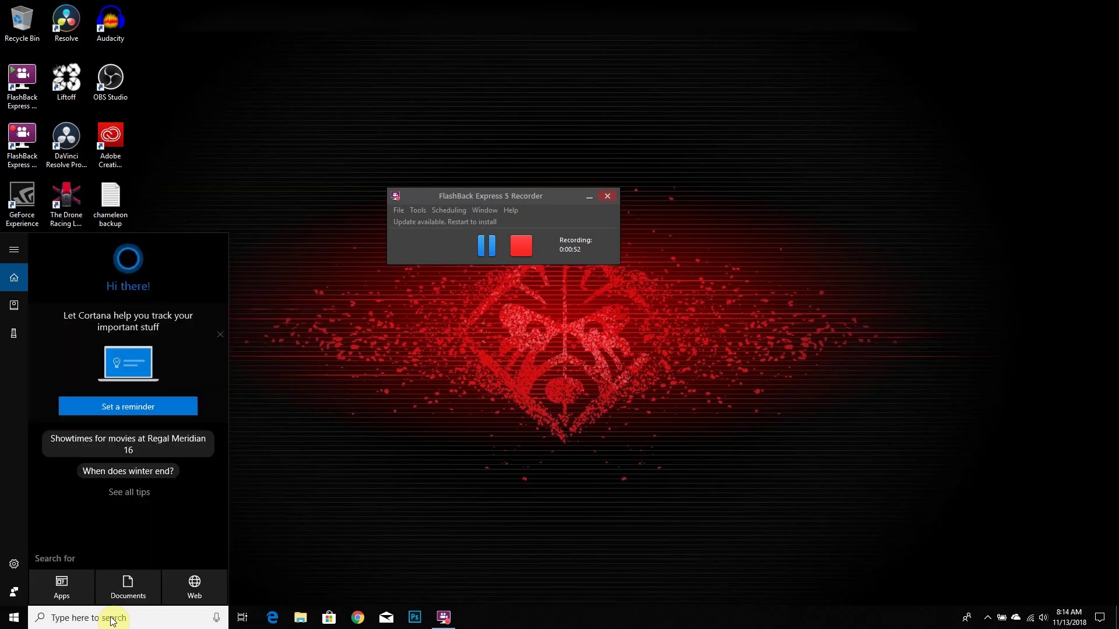
- Search the computer for "impu", run ImpulseRC_Driver_Fixer.exe, and close it once the driver repair finishes
text(im)
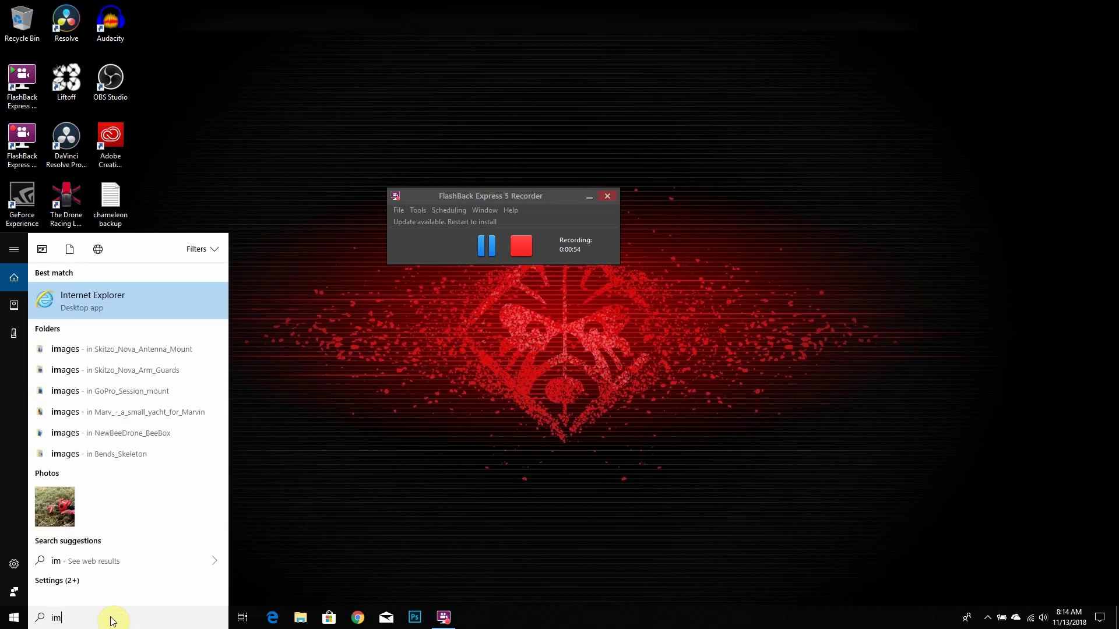
text(pu)
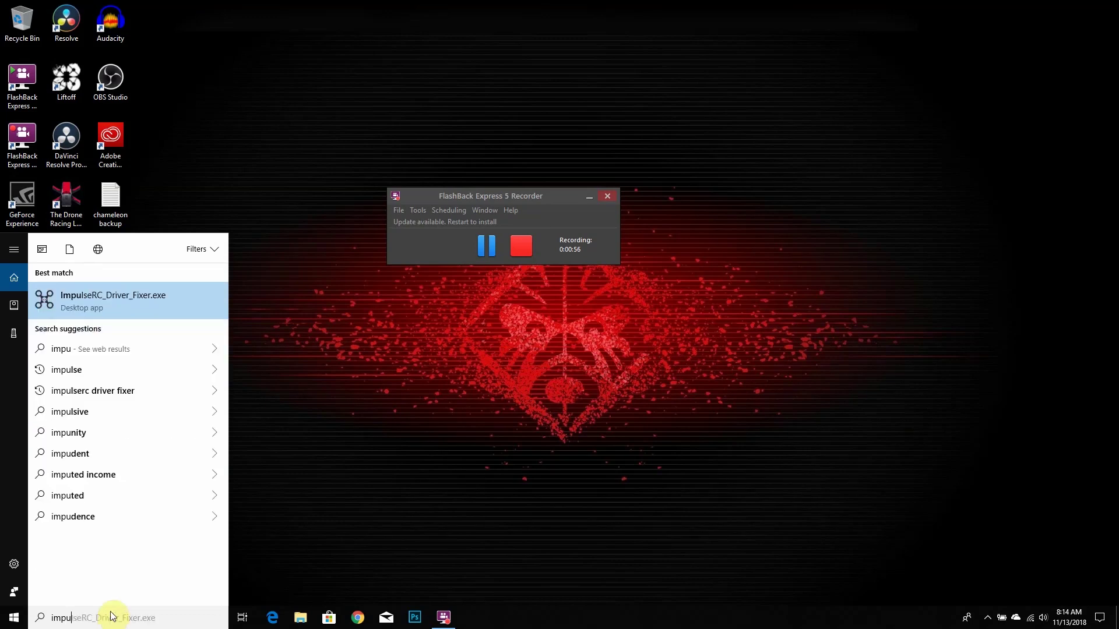
click(110, 309)
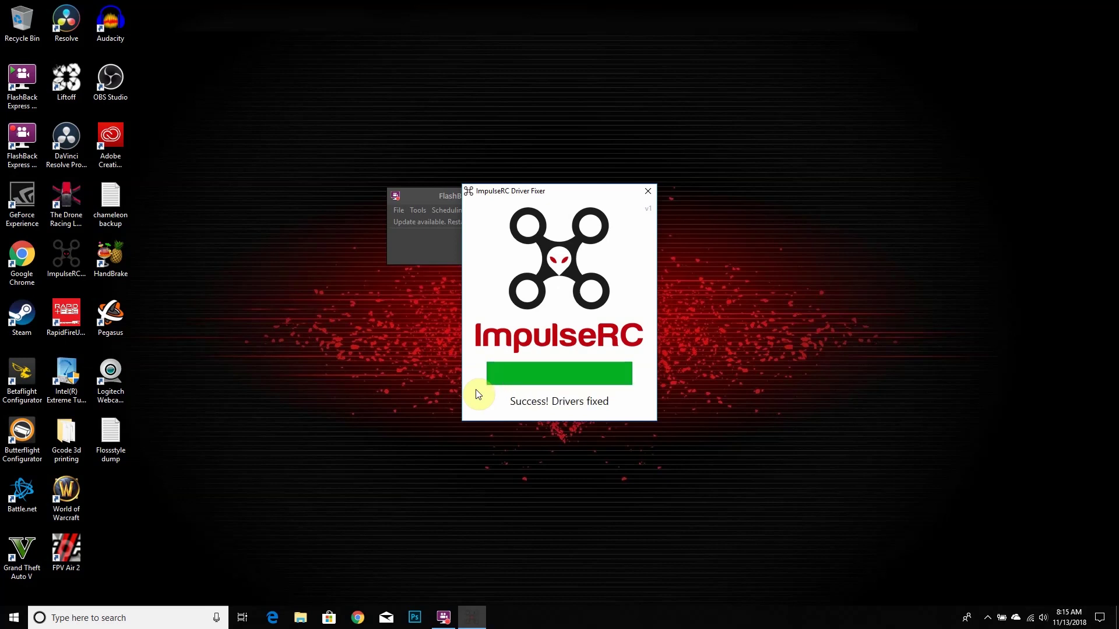
click(647, 192)
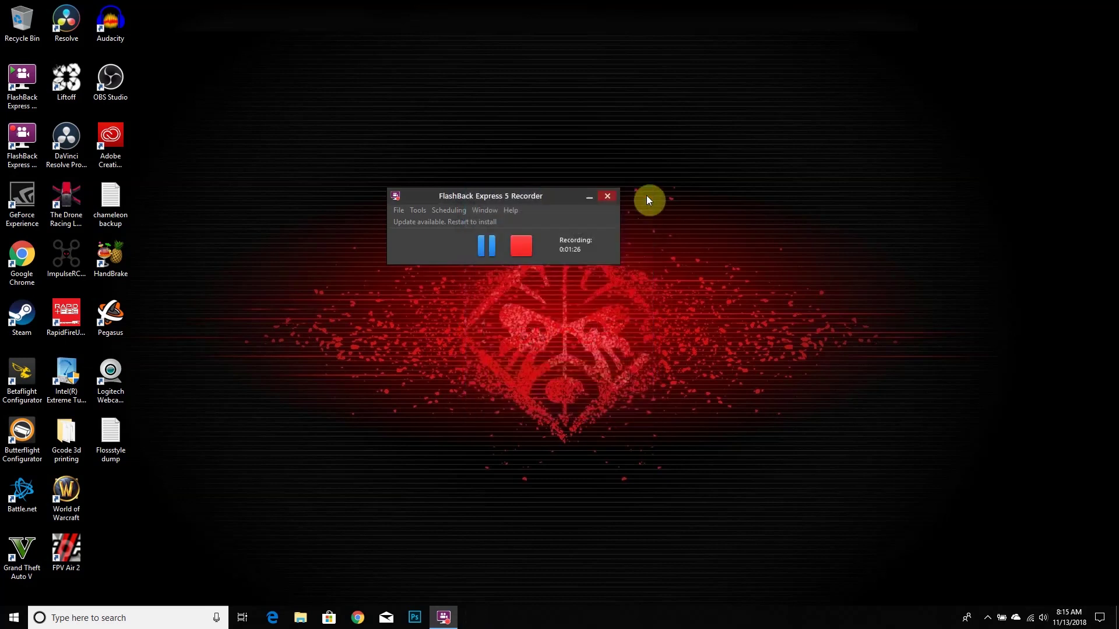
- Launch the Pegasus configurator and select ButterFlight as the firmware to flash
click(108, 316)
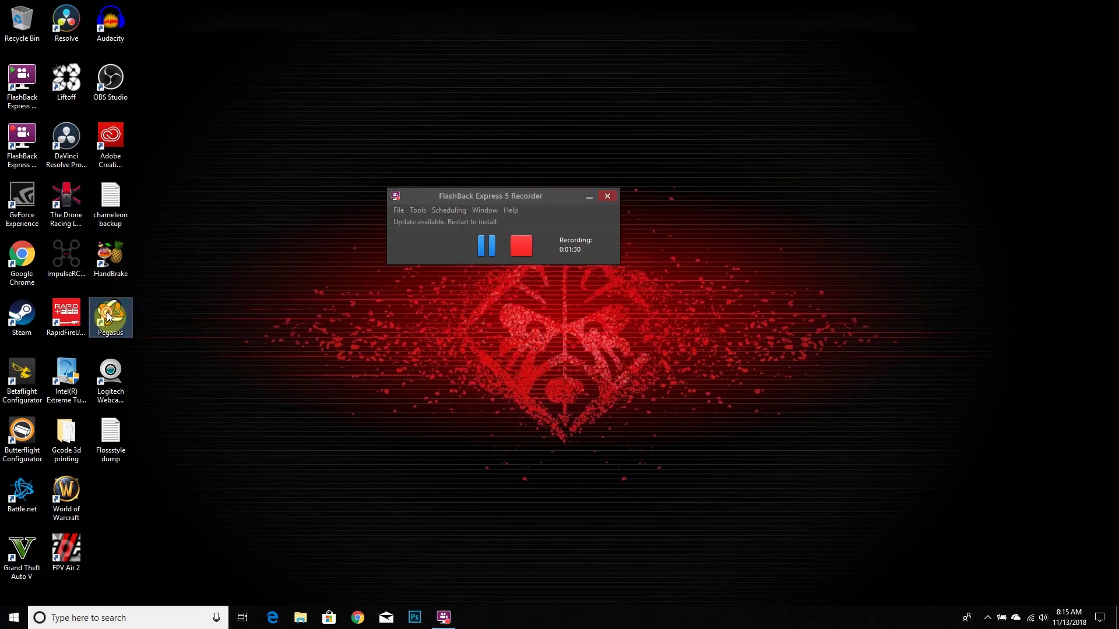
double_click(109, 316)
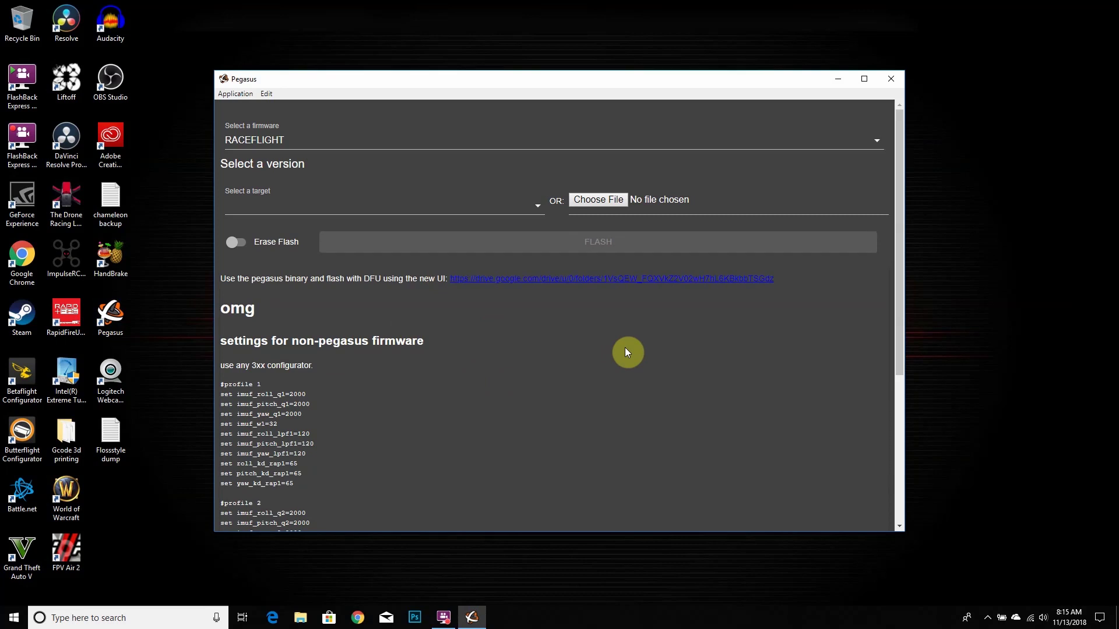
click(876, 141)
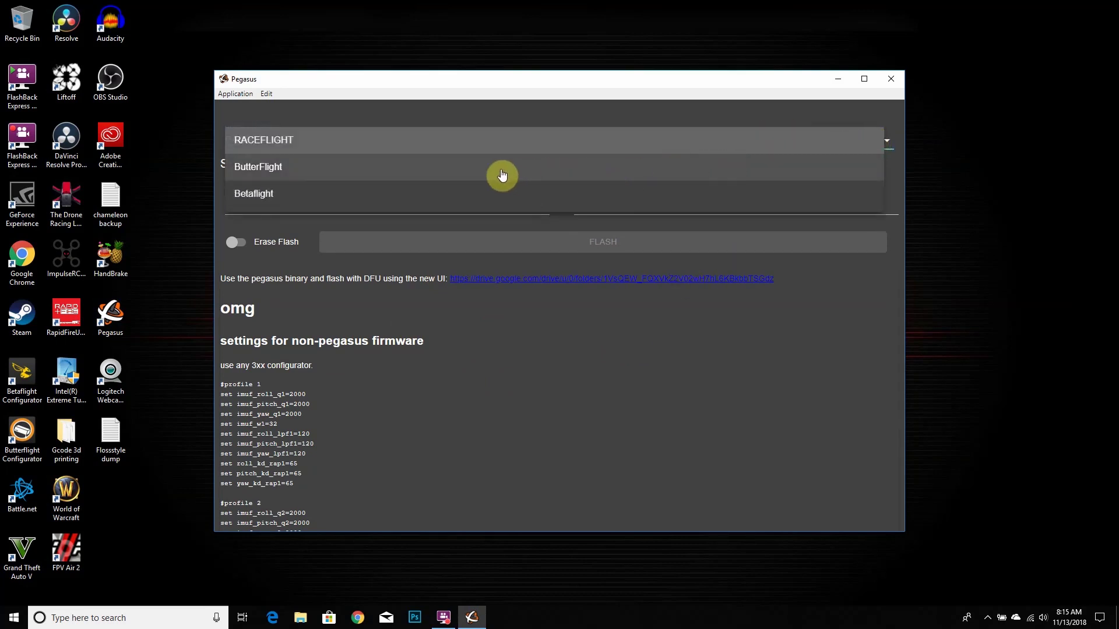
click(330, 172)
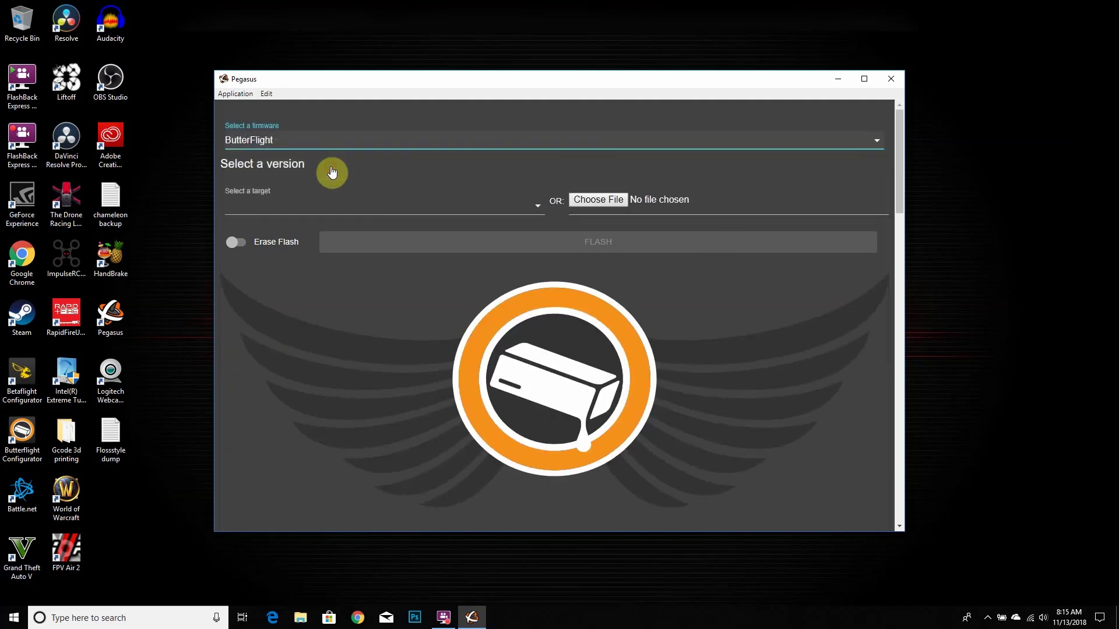
- Flash butterflight_3.6.2_HELIOSPRING.bin to the HELIOSPRING target with Erase Flash enabled
click(542, 209)
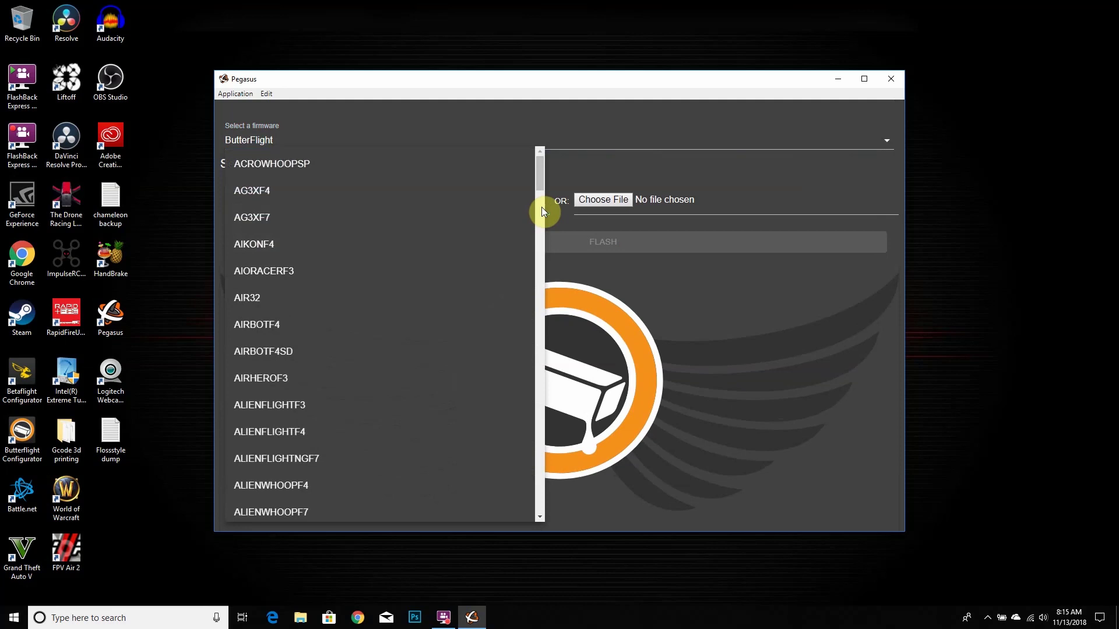
drag(540, 182, 535, 307)
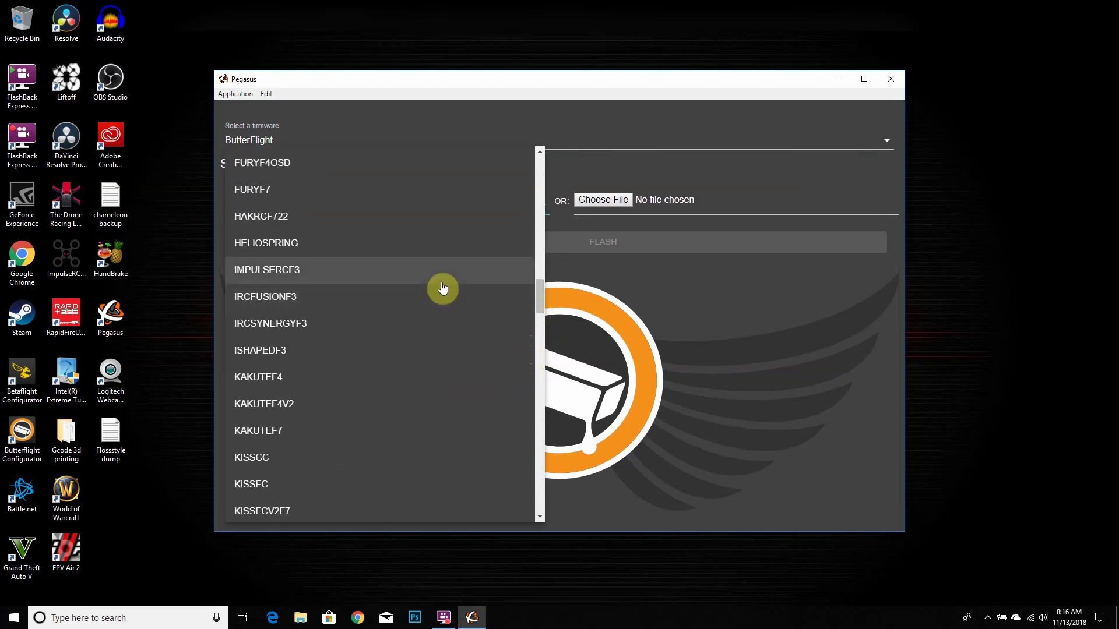
click(359, 244)
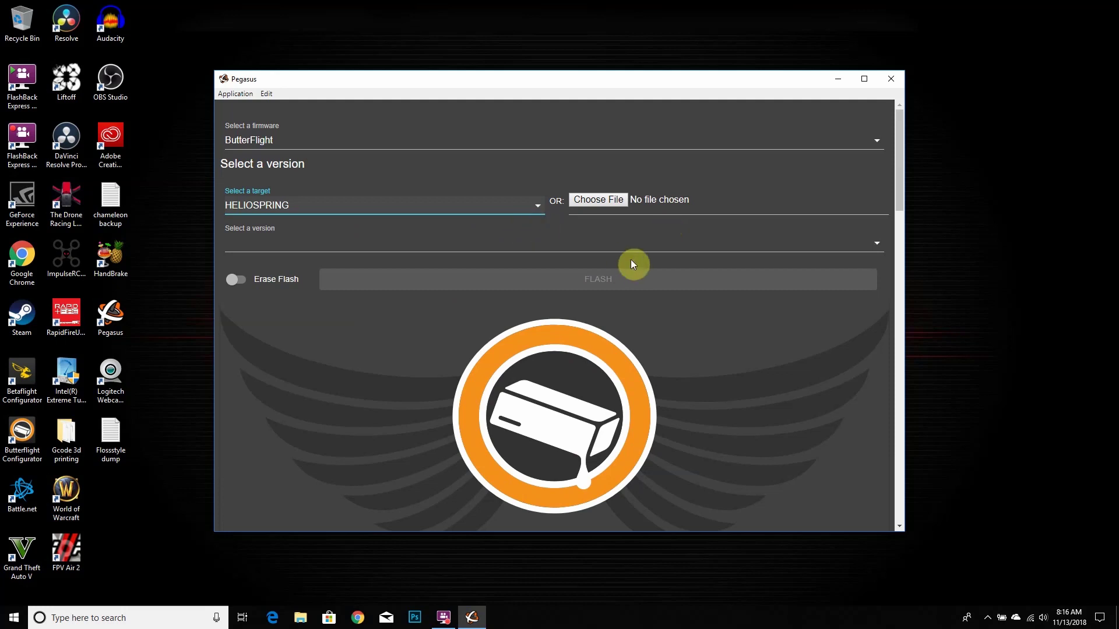
click(879, 247)
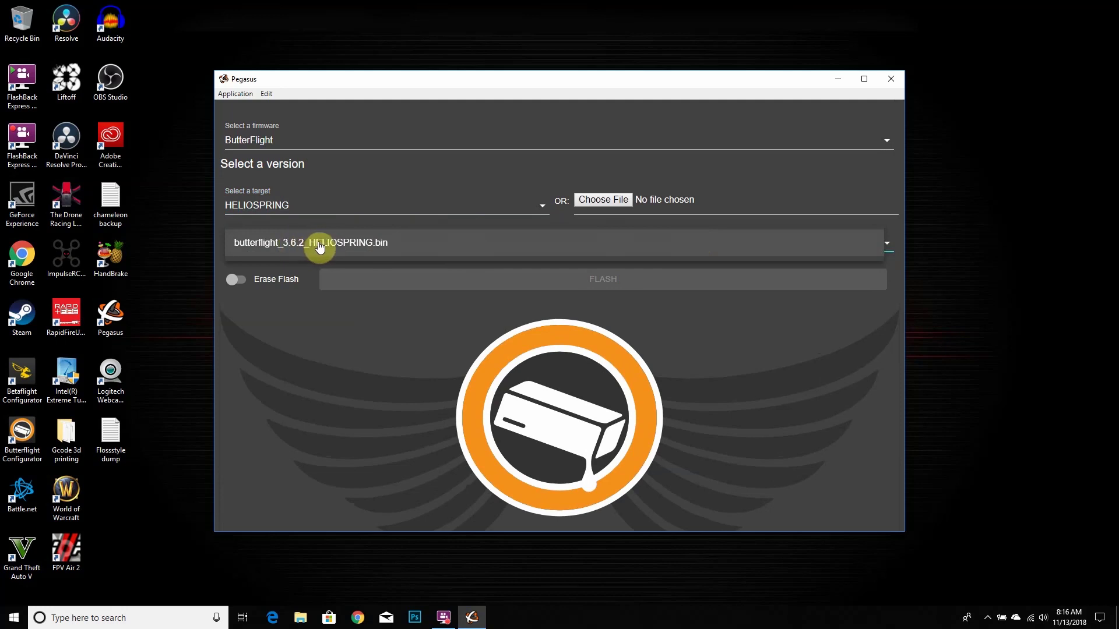
click(319, 246)
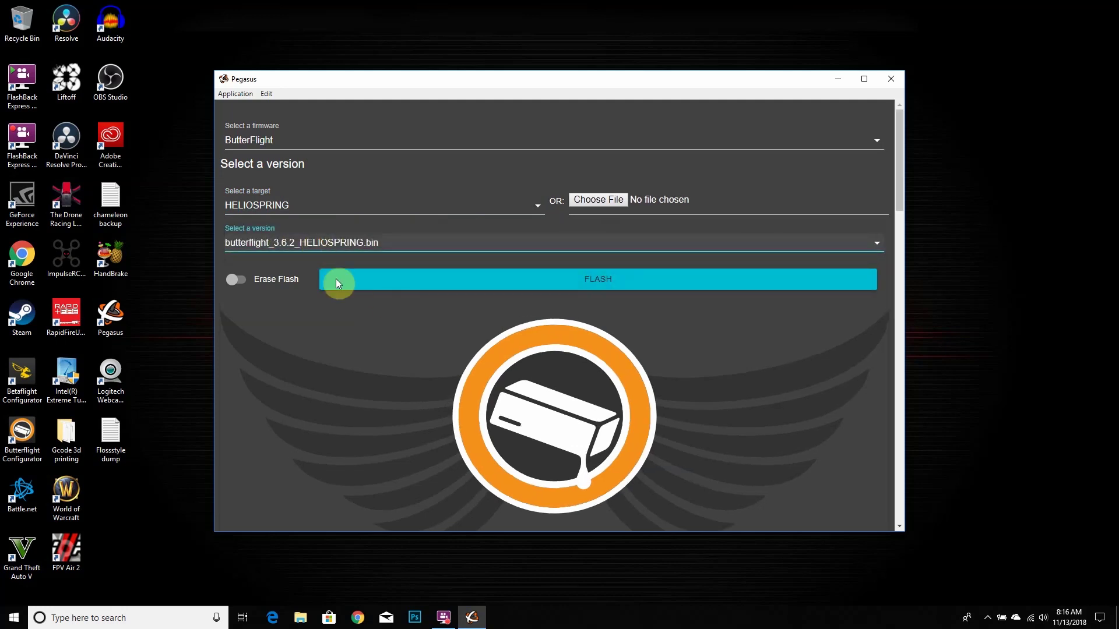
click(232, 277)
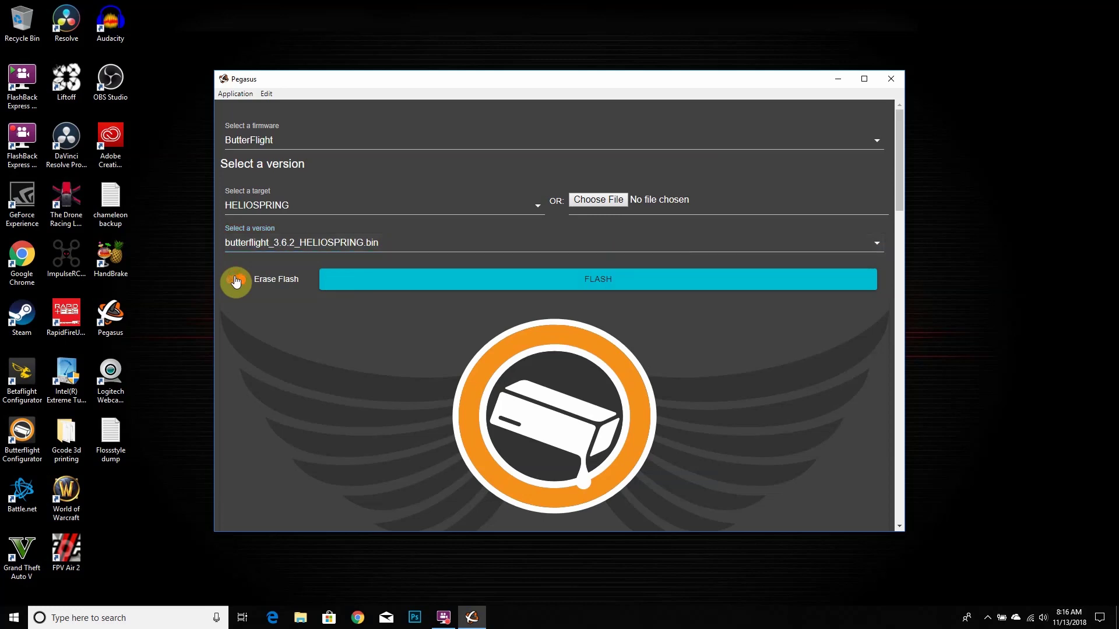
click(494, 282)
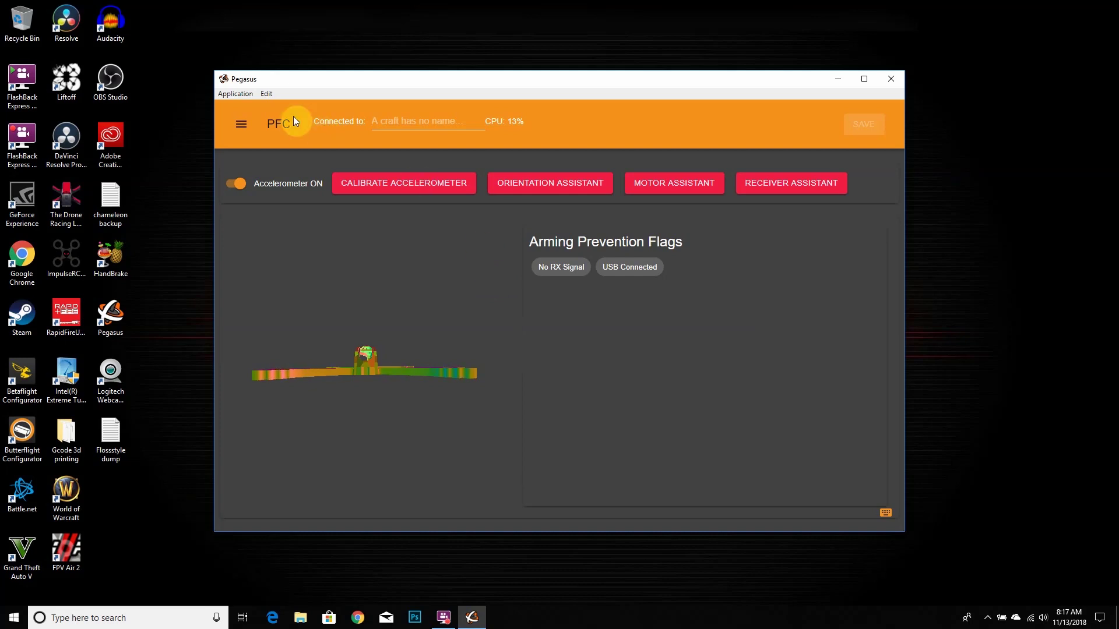
- Show the flight controller's version information and open the firmware update page for the IMU-F
click(239, 127)
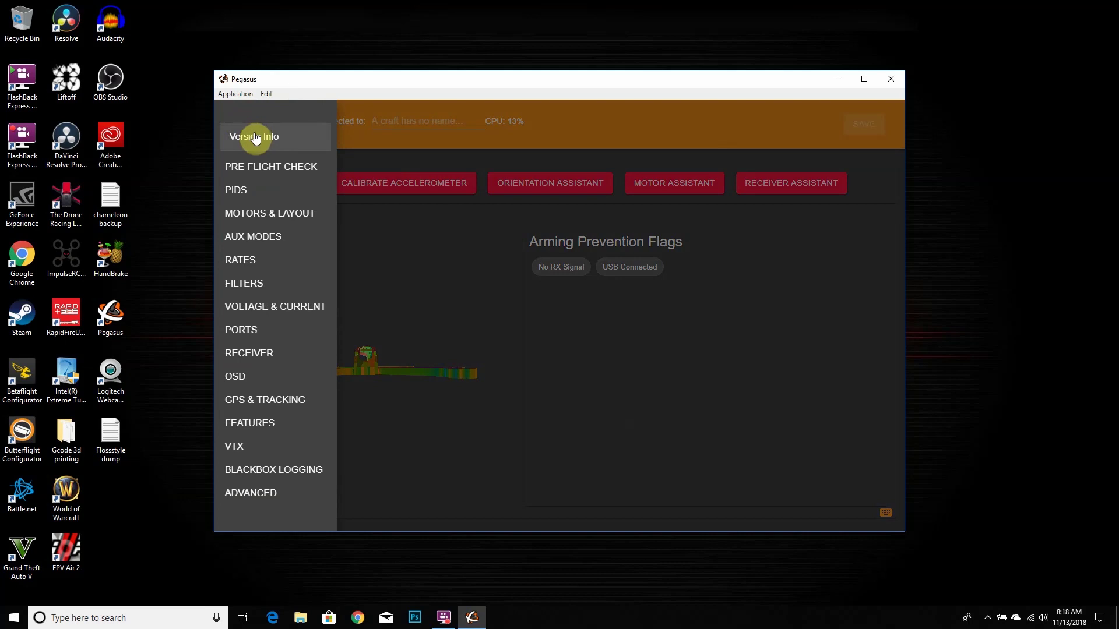
click(254, 136)
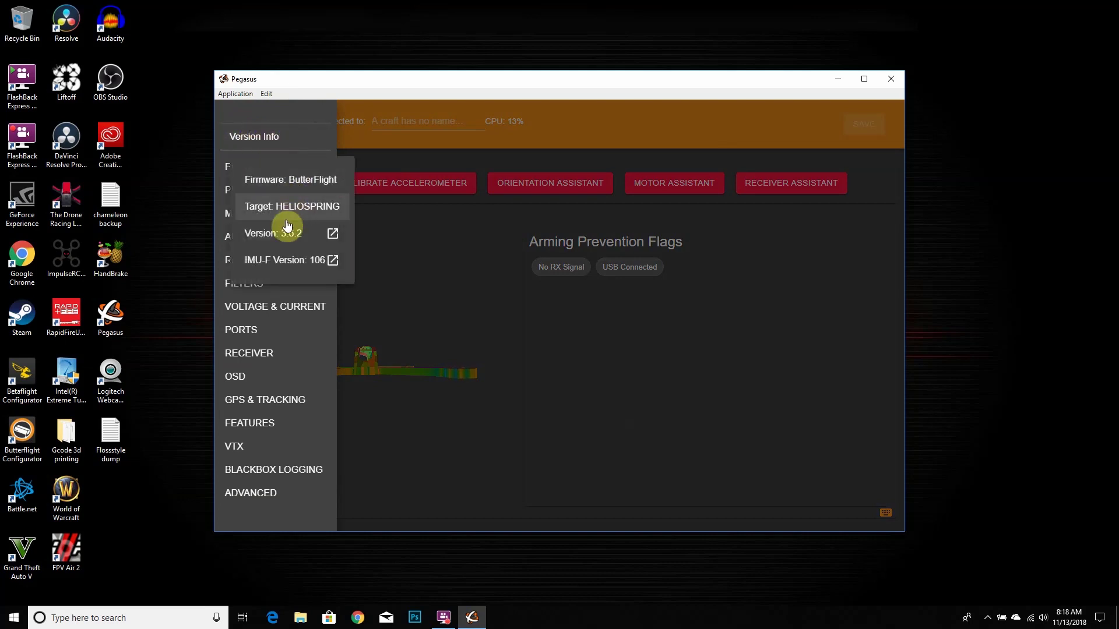
click(332, 260)
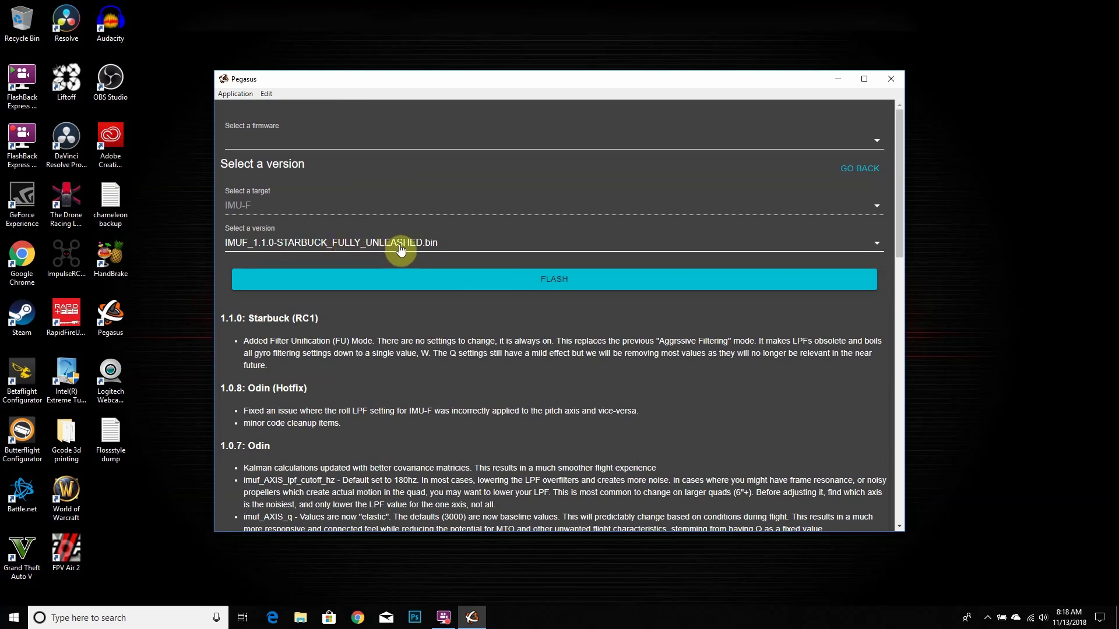
- Select IMUF_1.1.0-STARBUCK_FULLY_UNLEASHED.bin as the IMU-F version and flash it
click(871, 244)
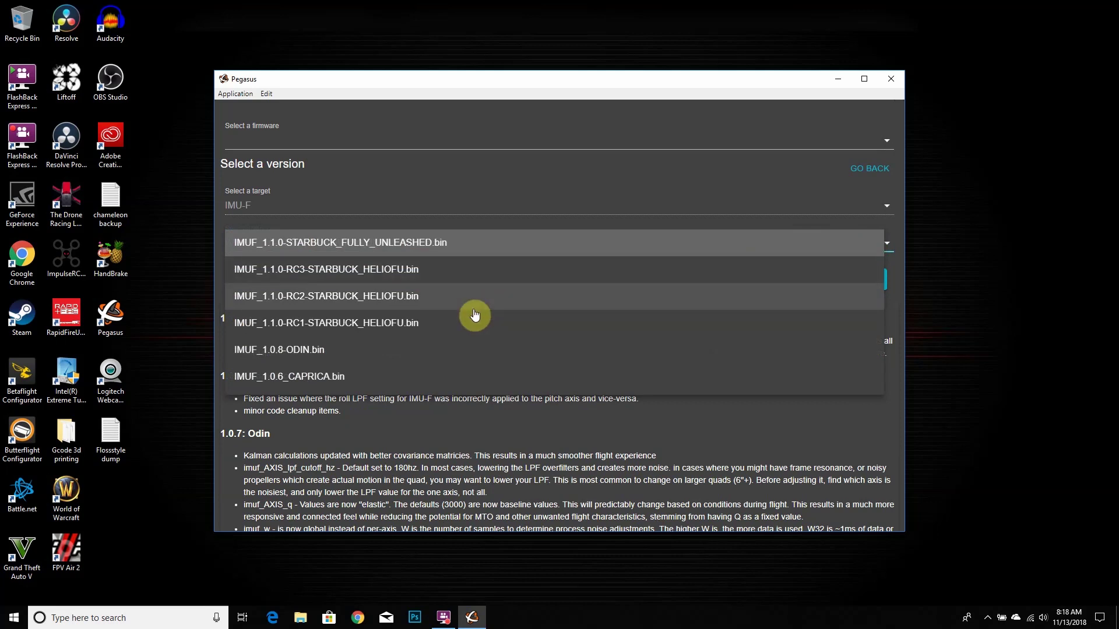
click(446, 245)
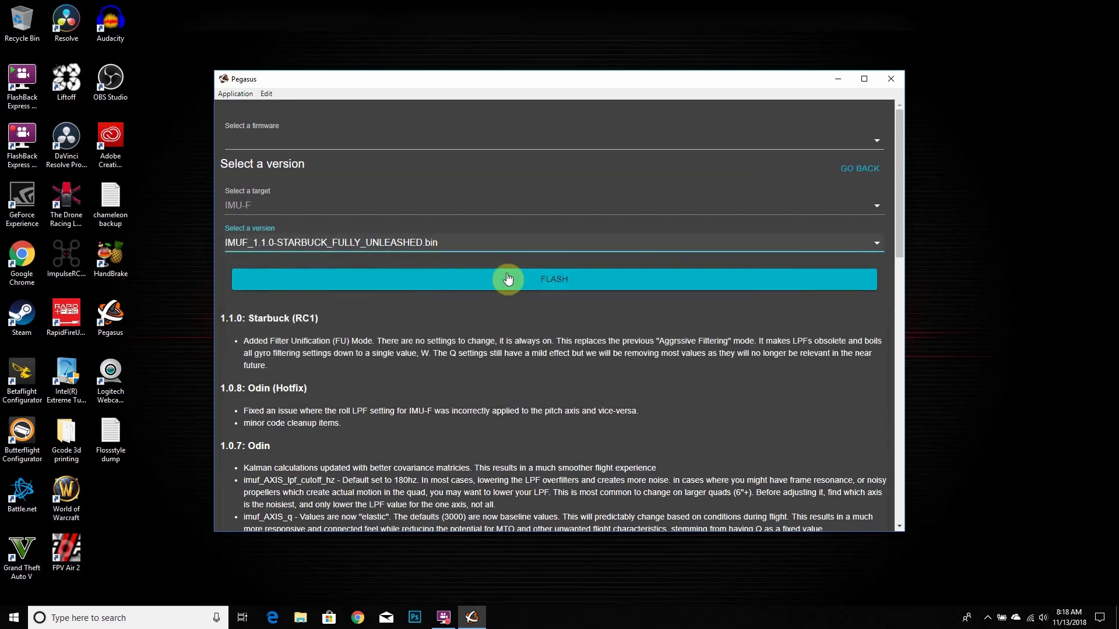
click(465, 285)
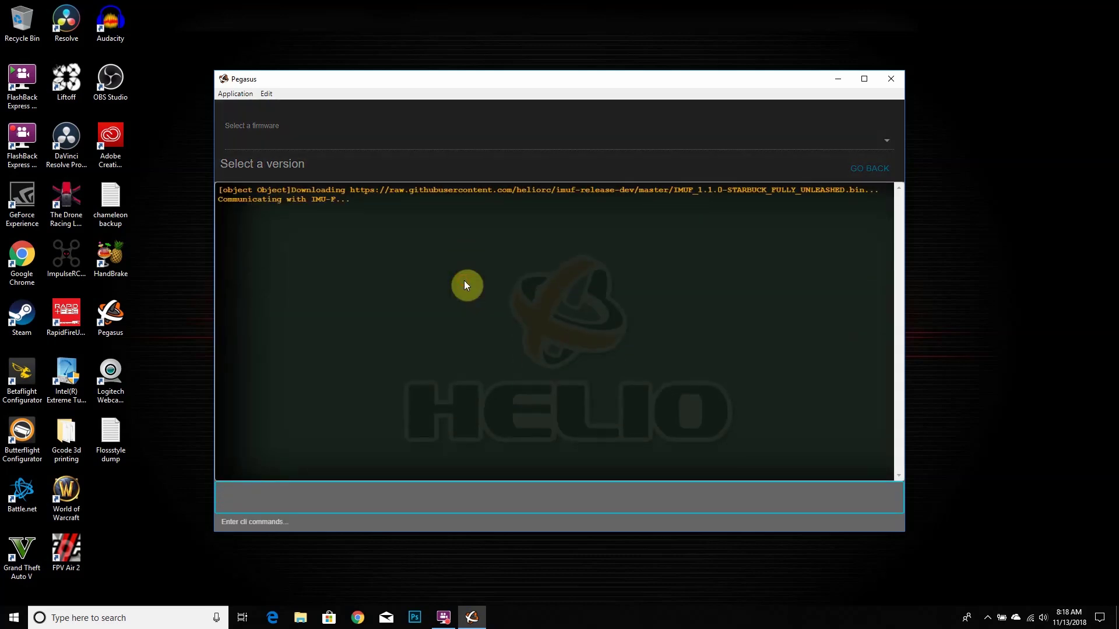